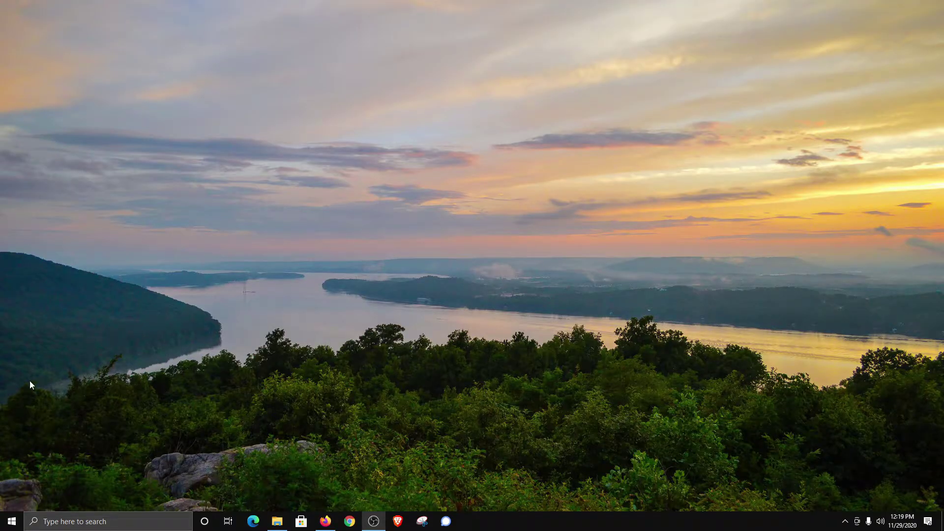
Step: Search 'device manager' and open Device Manager to view the hardware categories
{"action": "left_click", "coordinate": [12, 521]}
{"action": "type", "text": "device manager"}
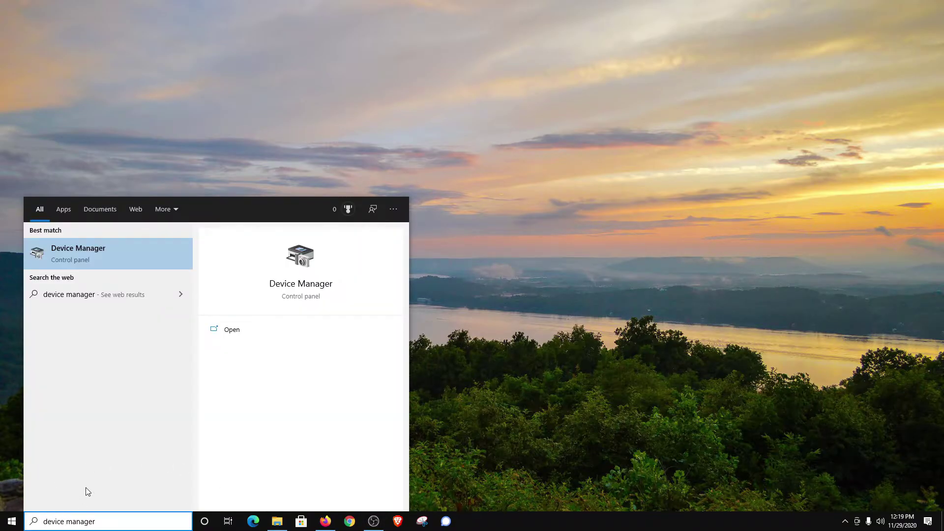
{"action": "left_click", "coordinate": [65, 254]}
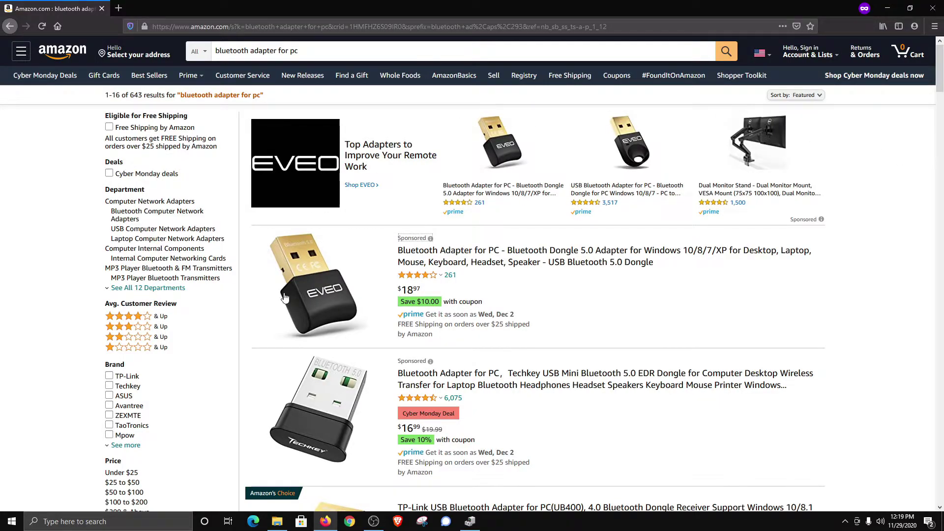
Step: Scroll the Amazon 'bluetooth adapter for pc' results to compare USB dongles and prices
{"action": "scroll", "coordinate": [323, 266], "scroll_direction": "down", "scroll_amount": 1}
{"action": "scroll", "coordinate": [322, 266], "scroll_direction": "down", "scroll_amount": 2}
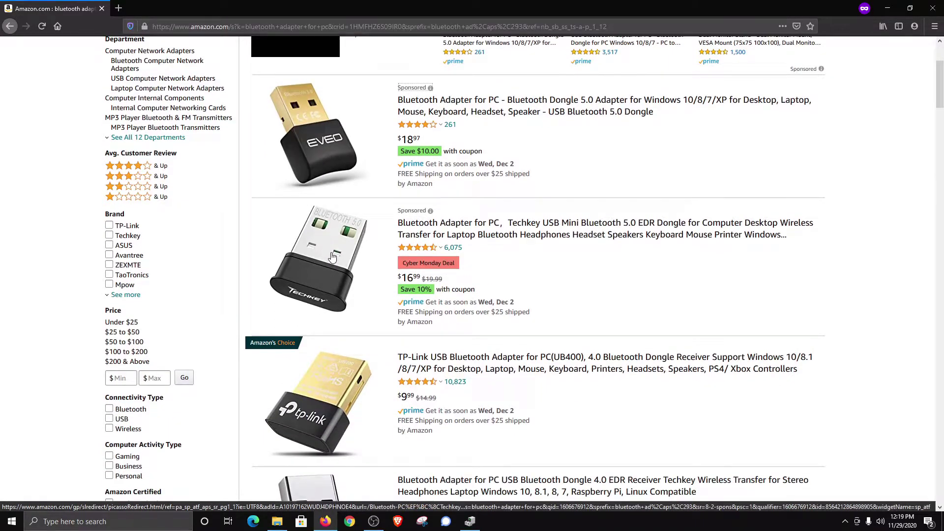
{"action": "scroll", "coordinate": [334, 255], "scroll_direction": "down", "scroll_amount": 5}
{"action": "scroll", "coordinate": [335, 255], "scroll_direction": "down", "scroll_amount": 2}
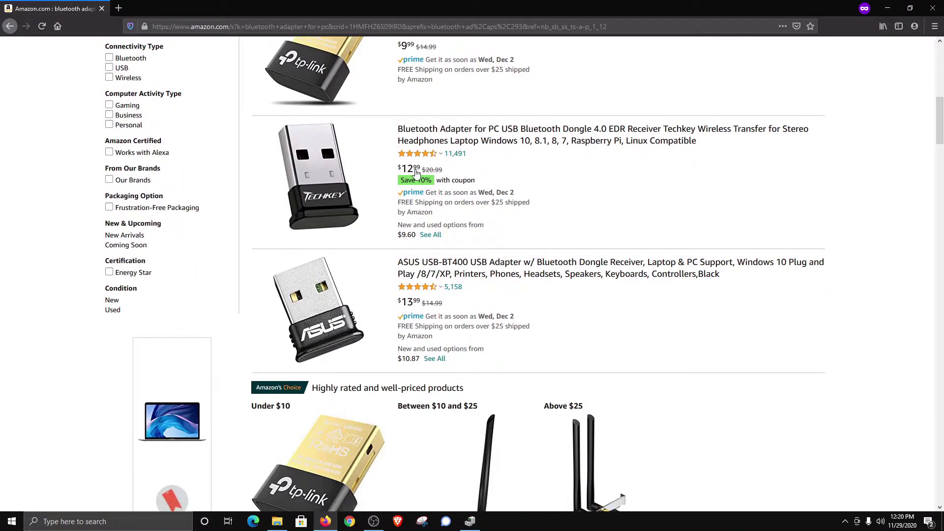
{"action": "scroll", "coordinate": [349, 234], "scroll_direction": "down", "scroll_amount": 15}
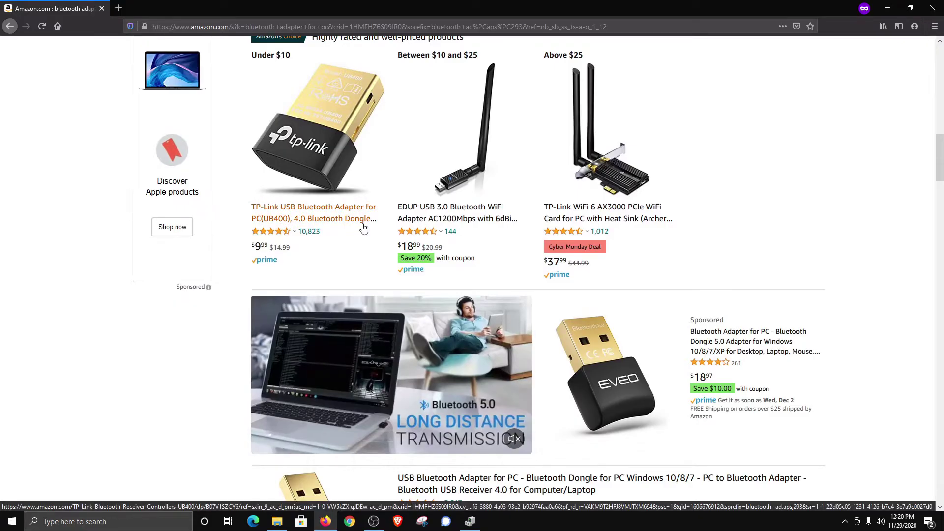
{"action": "scroll", "coordinate": [364, 229], "scroll_direction": "up", "scroll_amount": 15}
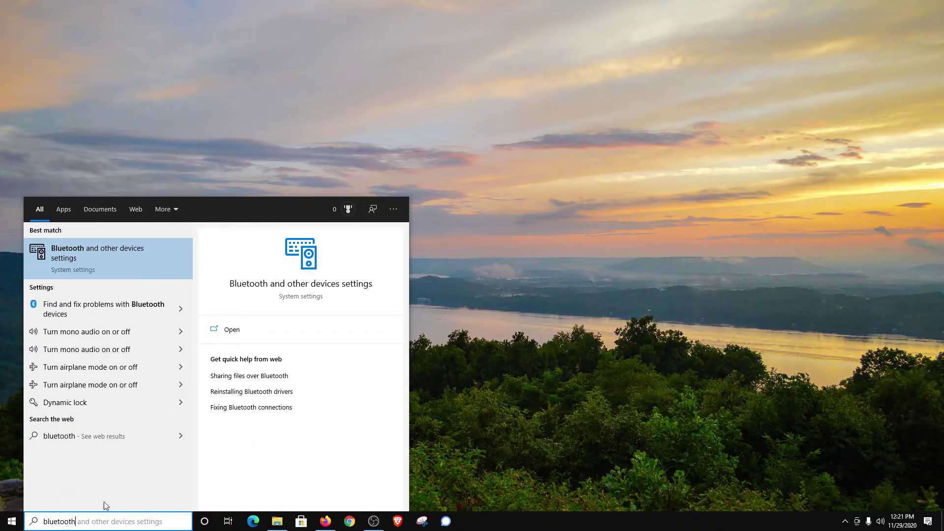
Step: Turn Bluetooth on in Bluetooth & other devices and pair the Vipex headset
{"action": "left_click", "coordinate": [78, 254]}
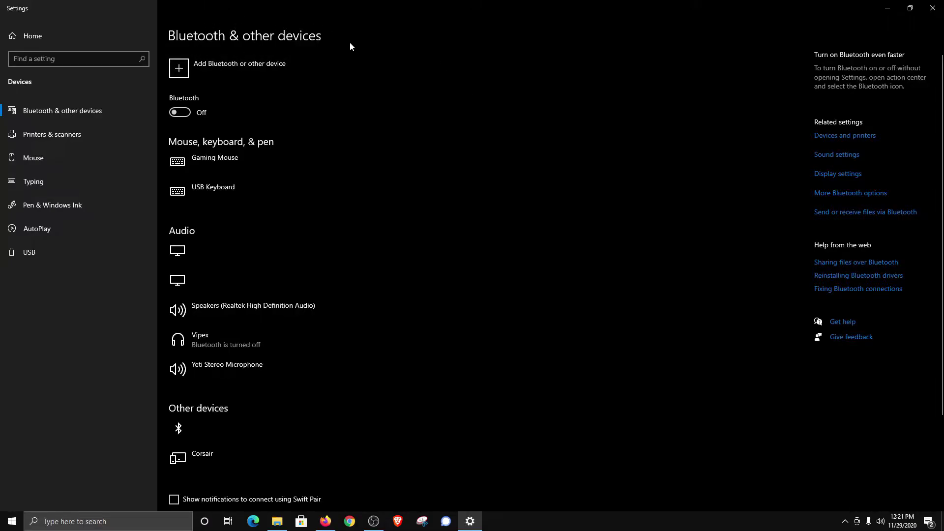
{"action": "left_click", "coordinate": [182, 116]}
{"action": "left_click", "coordinate": [181, 71]}
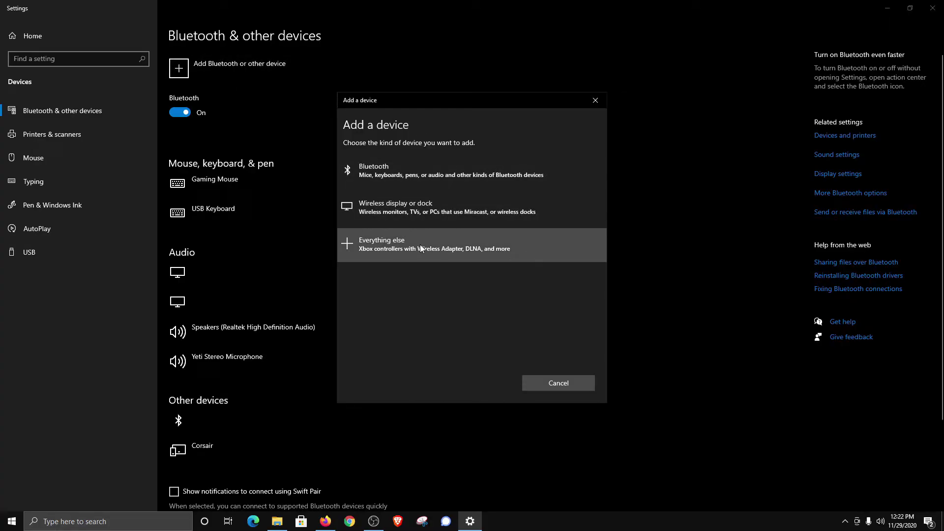
{"action": "left_click", "coordinate": [401, 172]}
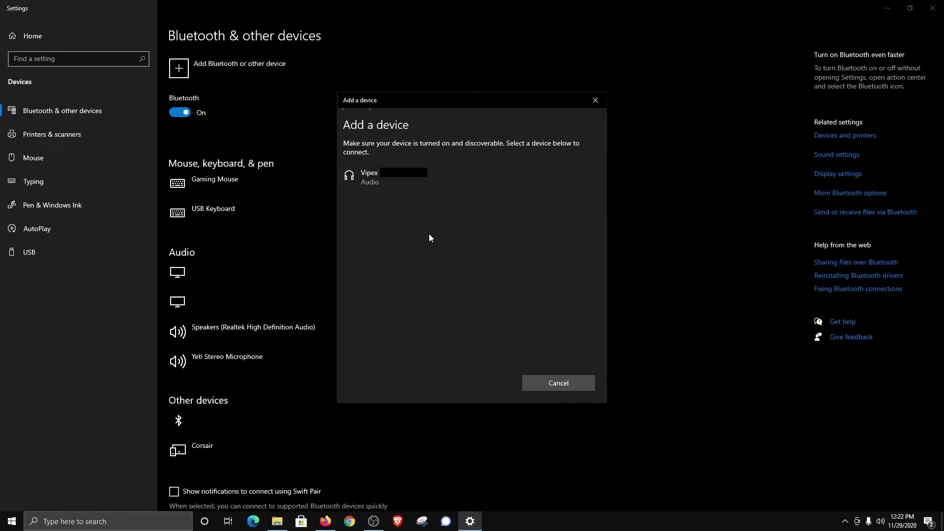
{"action": "left_click", "coordinate": [385, 178]}
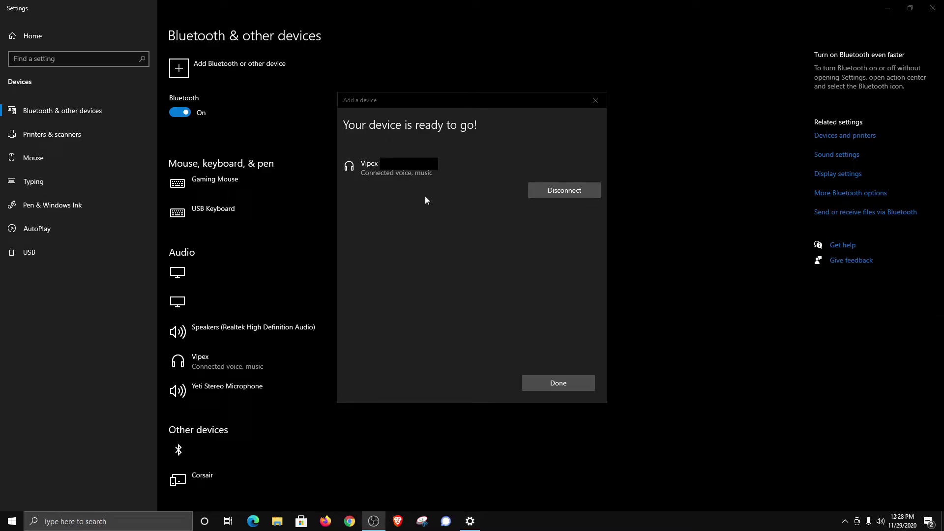
{"action": "left_click", "coordinate": [589, 103]}
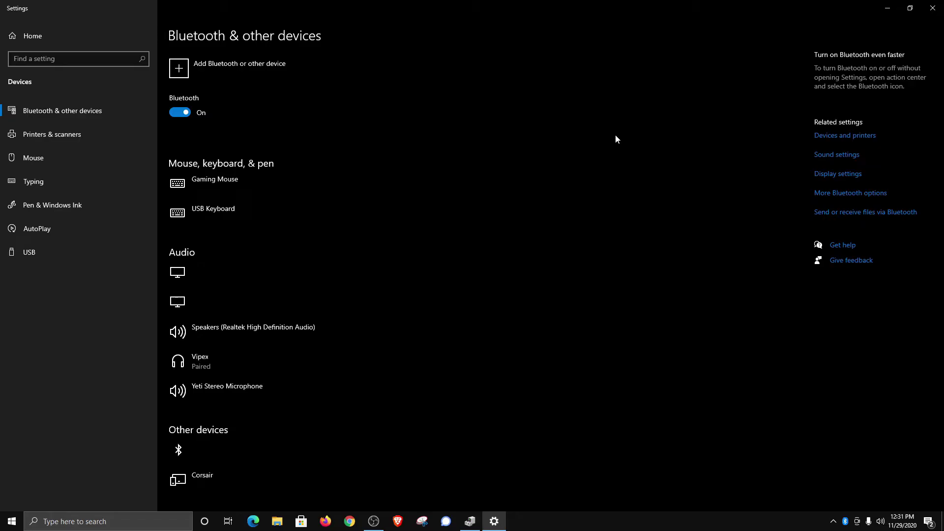
Step: Toggle the Bluetooth switch off and back on to reconnect the Vipex headset
{"action": "left_click", "coordinate": [187, 114]}
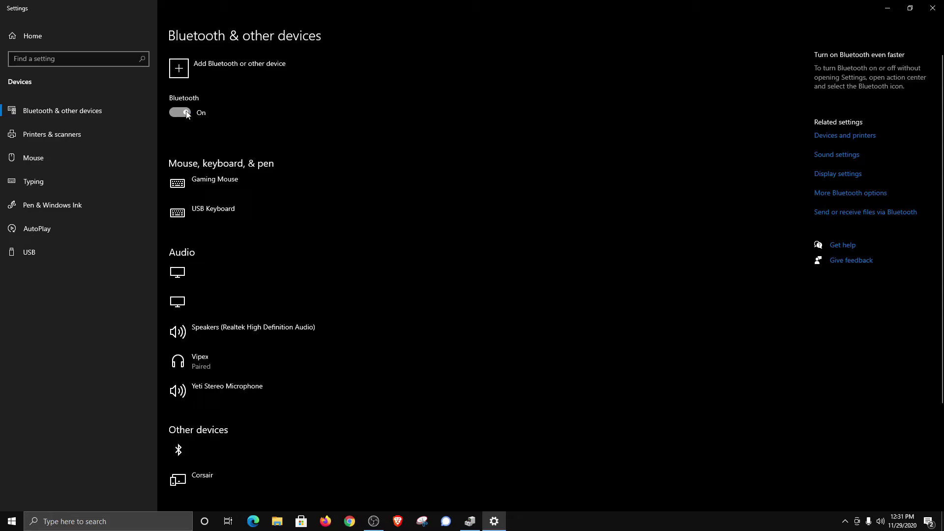
{"action": "left_click", "coordinate": [185, 114]}
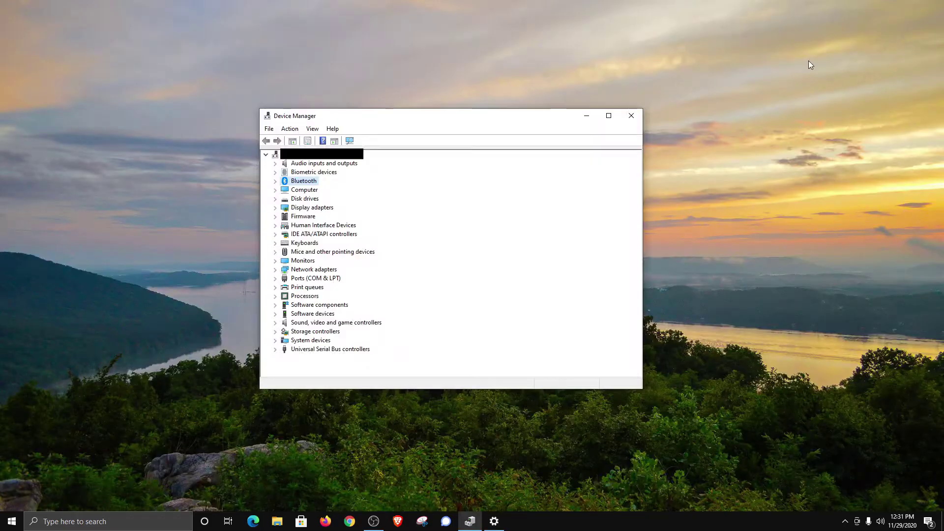
Step: Expand the Bluetooth category and right-click the Broadcom adapter to reveal Update driver
{"action": "left_click", "coordinate": [275, 183]}
{"action": "left_click", "coordinate": [317, 190]}
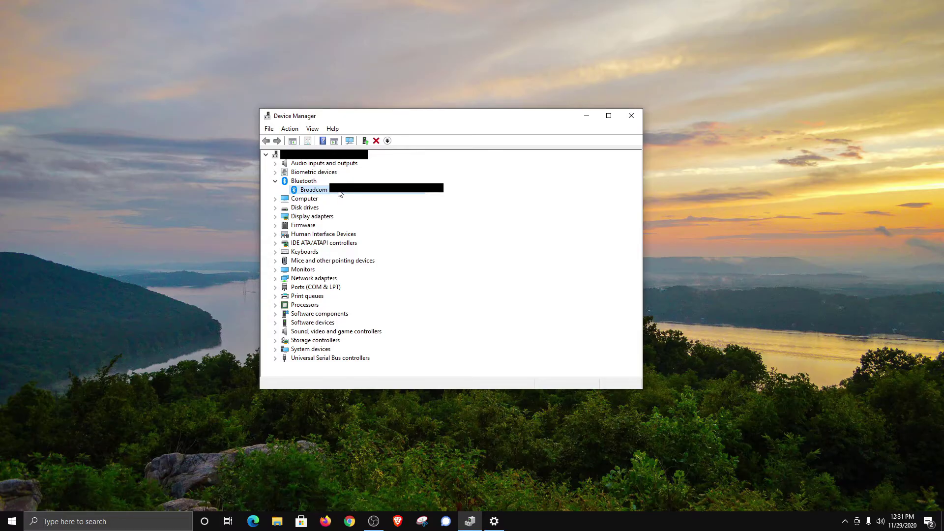
{"action": "right_click", "coordinate": [340, 194]}
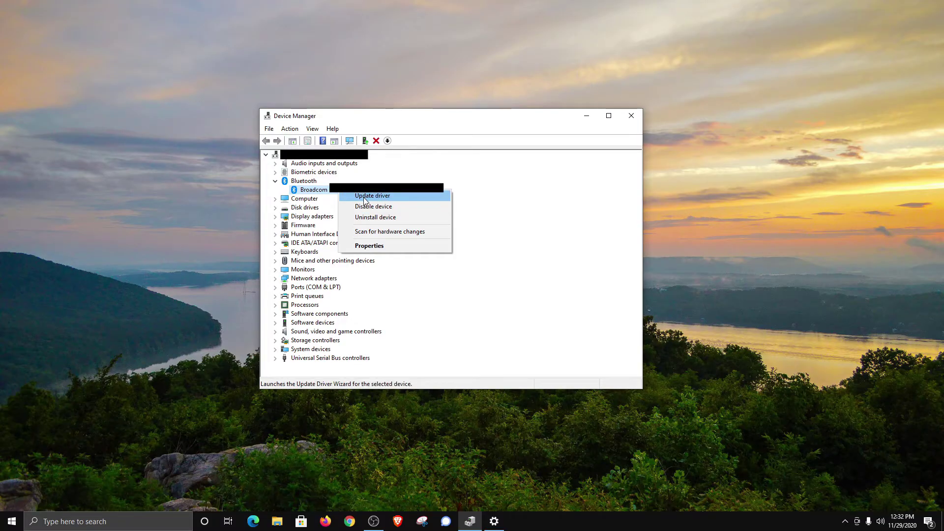
Step: Open the Services console through a Windows search for 'services'
{"action": "key", "text": "super"}
{"action": "type", "text": "services"}
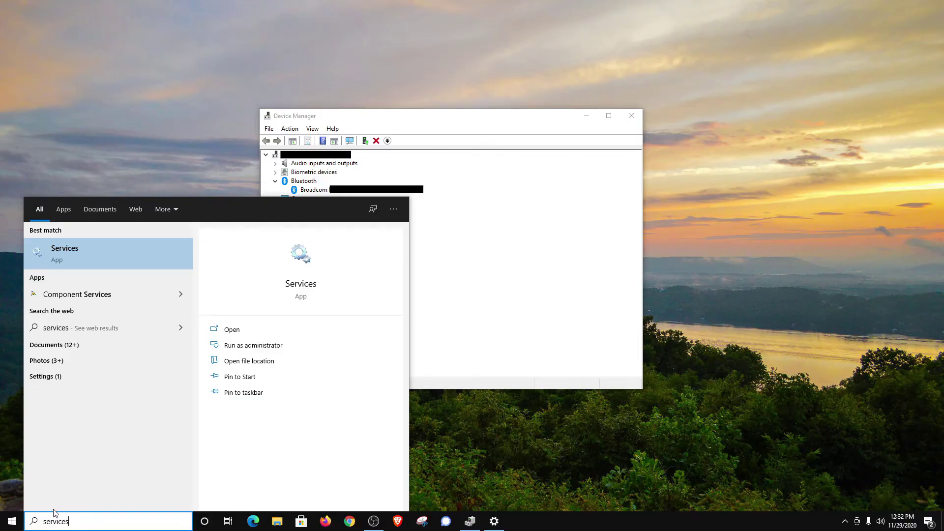
{"action": "left_click", "coordinate": [80, 252]}
Step: Review the Bluetooth services and check that Bluetooth Audio Gateway Service is set to Manual and Running
{"action": "left_click", "coordinate": [187, 227]}
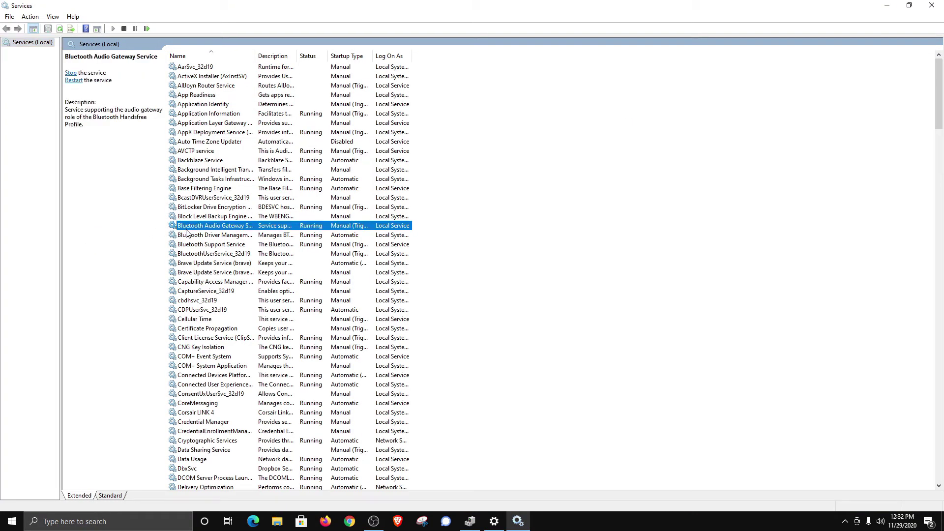
{"action": "left_click", "coordinate": [189, 236]}
{"action": "left_click", "coordinate": [193, 245]}
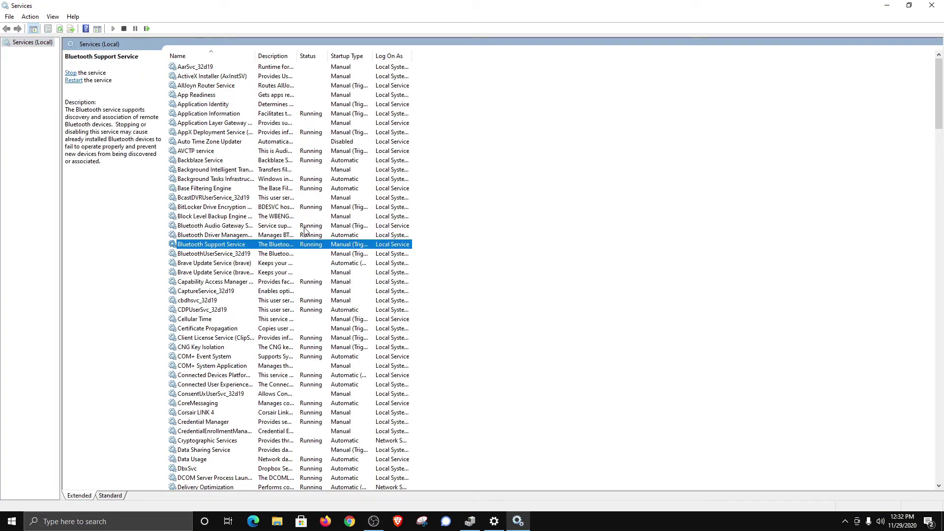
{"action": "right_click", "coordinate": [195, 236]}
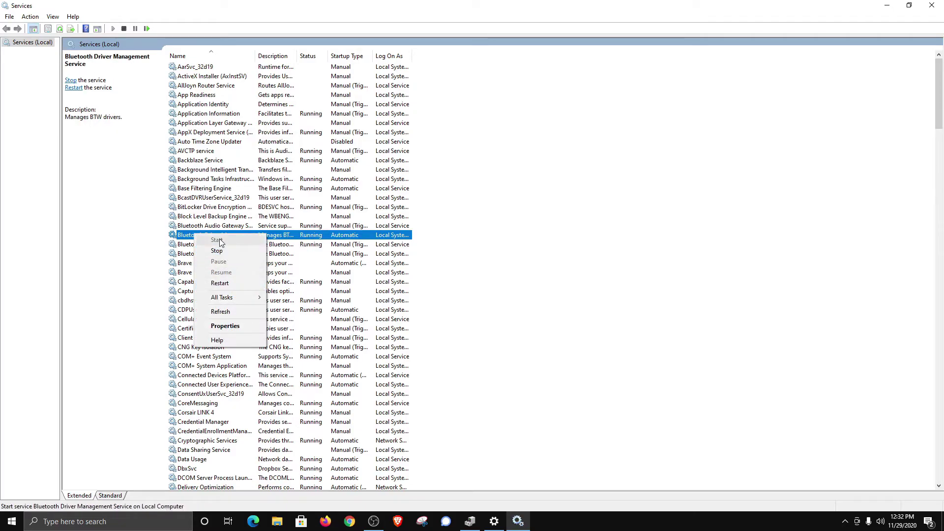
{"action": "left_click", "coordinate": [196, 225]}
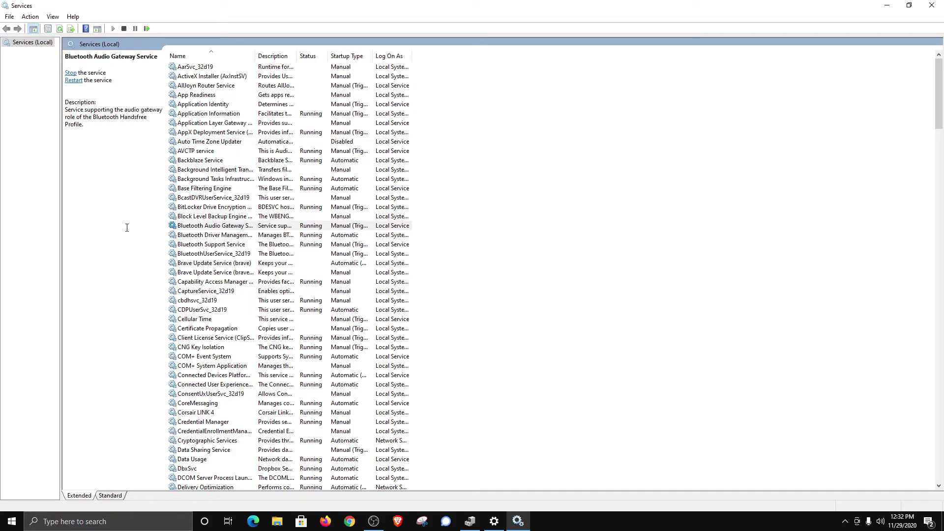
{"action": "left_click", "coordinate": [198, 235]}
{"action": "left_click", "coordinate": [195, 245]}
{"action": "left_click", "coordinate": [195, 254]}
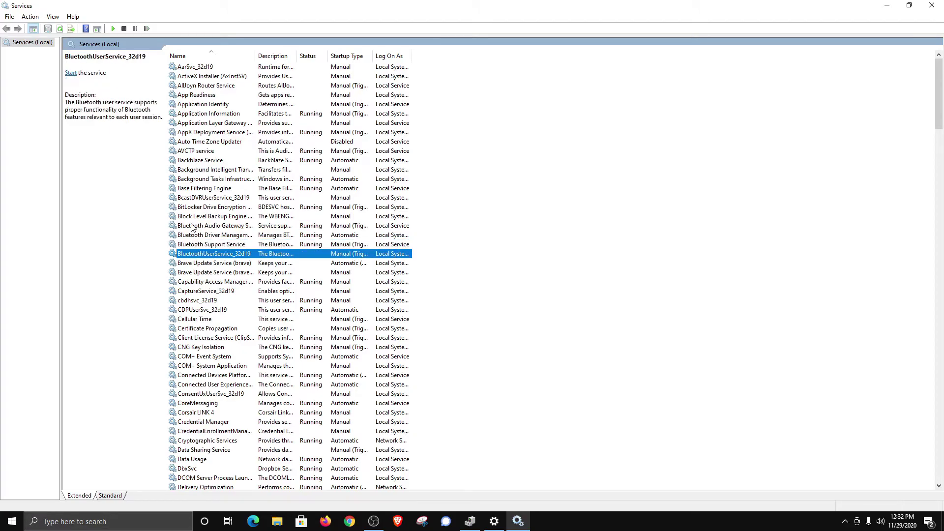
{"action": "double_click", "coordinate": [193, 226]}
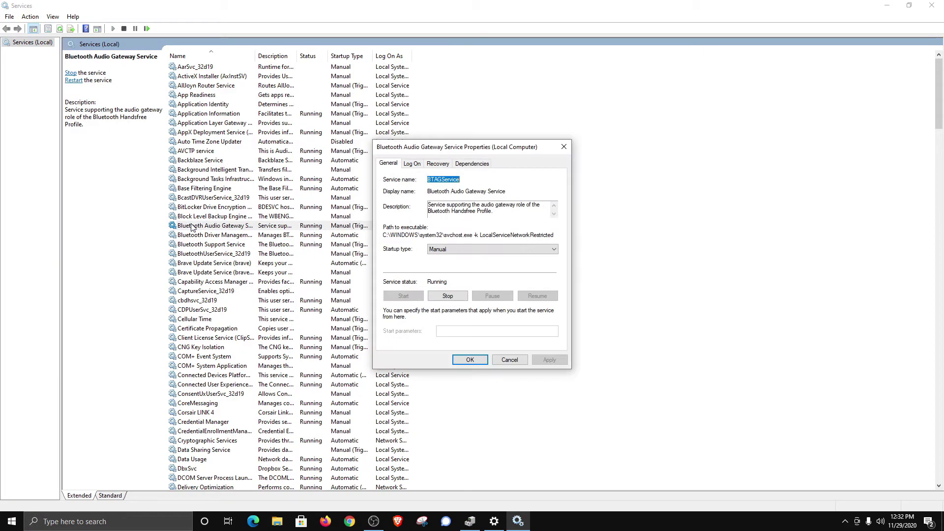
{"action": "left_click", "coordinate": [439, 250]}
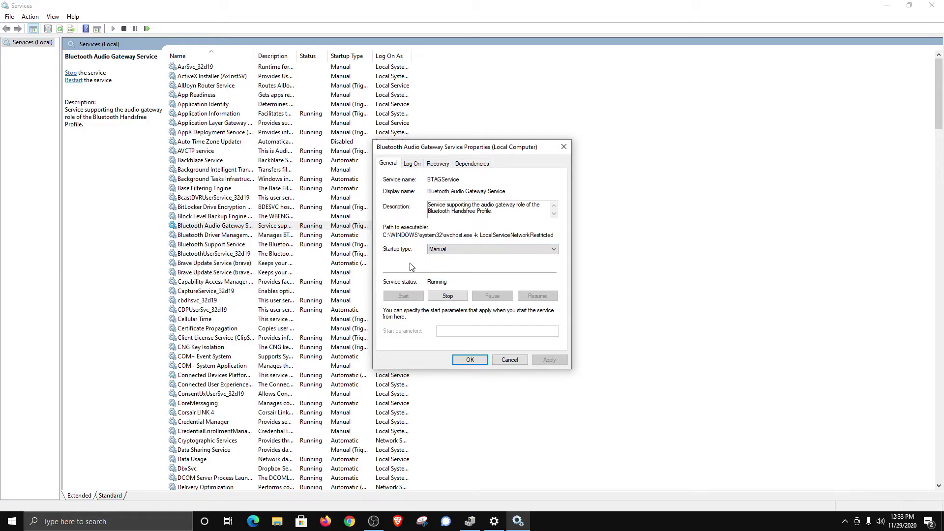
{"action": "left_click", "coordinate": [510, 360]}
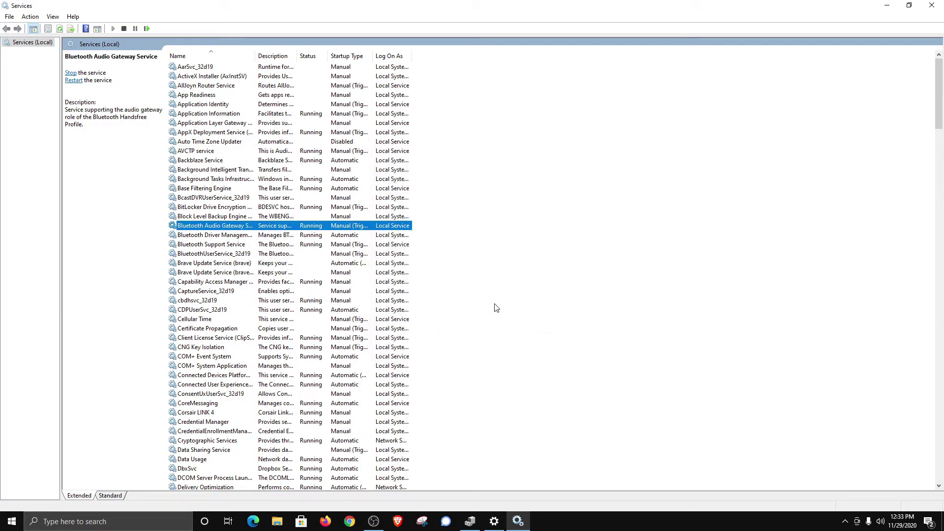